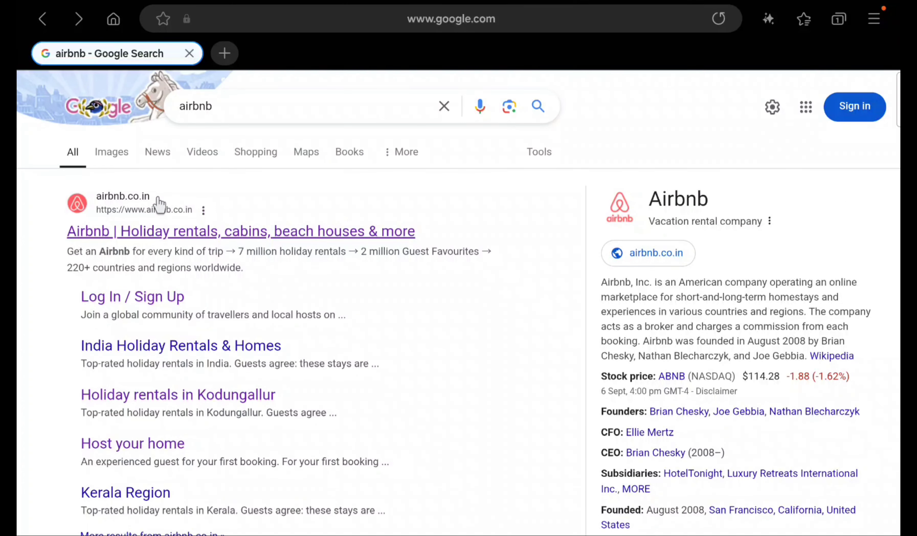
# Step: Open the Airbnb India site from the search results and start Airbnb Setup for hosting a home
pyautogui.click(153, 243)
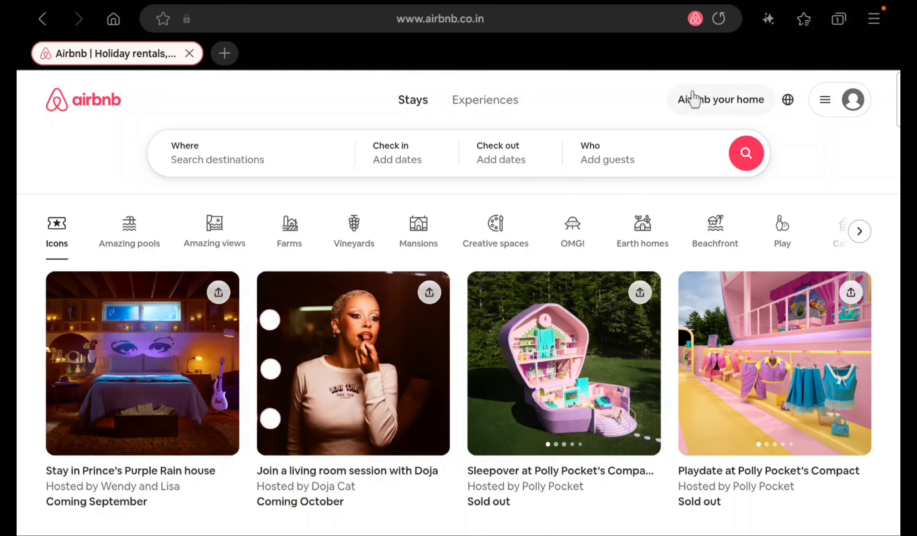
pyautogui.click(684, 98)
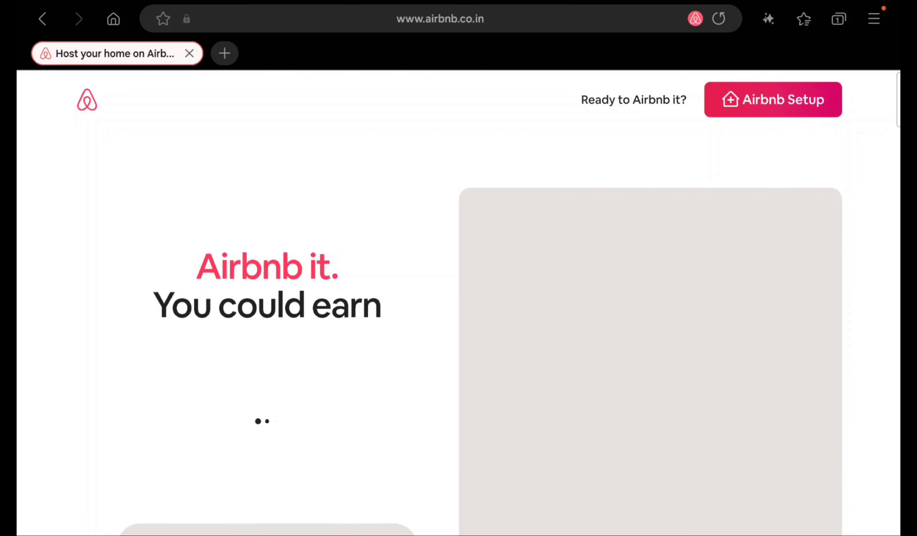
pyautogui.click(42, 19)
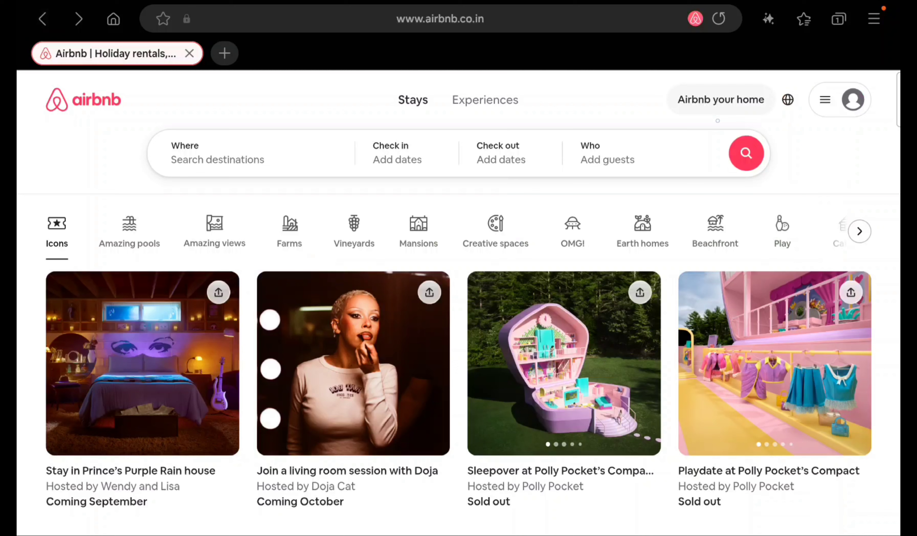
pyautogui.click(698, 111)
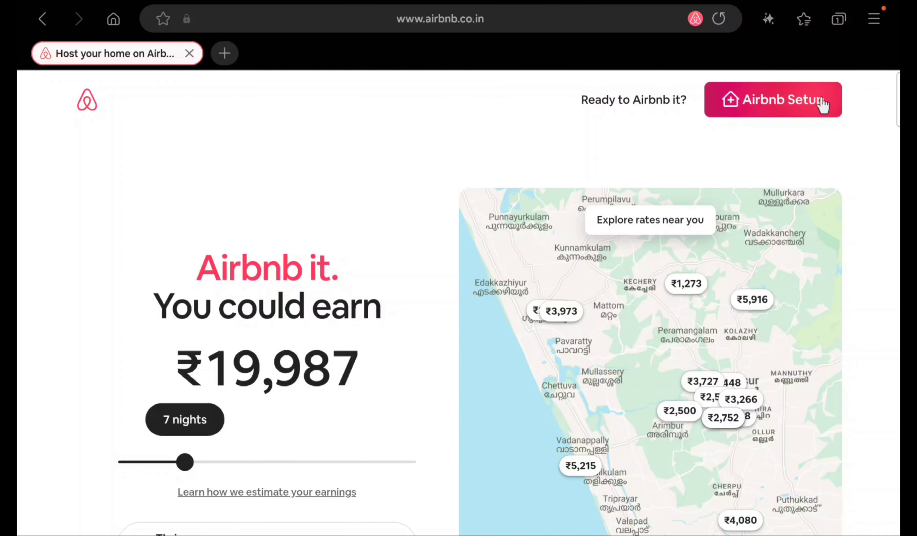
pyautogui.click(780, 106)
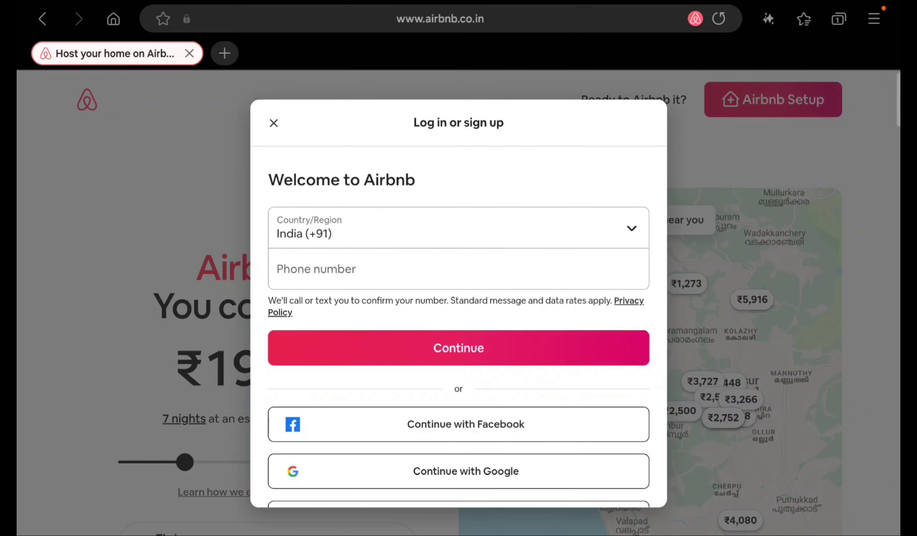
# Step: Examine the phone number, Facebook, Google, Apple and email options for logging in or signing up
pyautogui.scroll(-3, 381, 487)
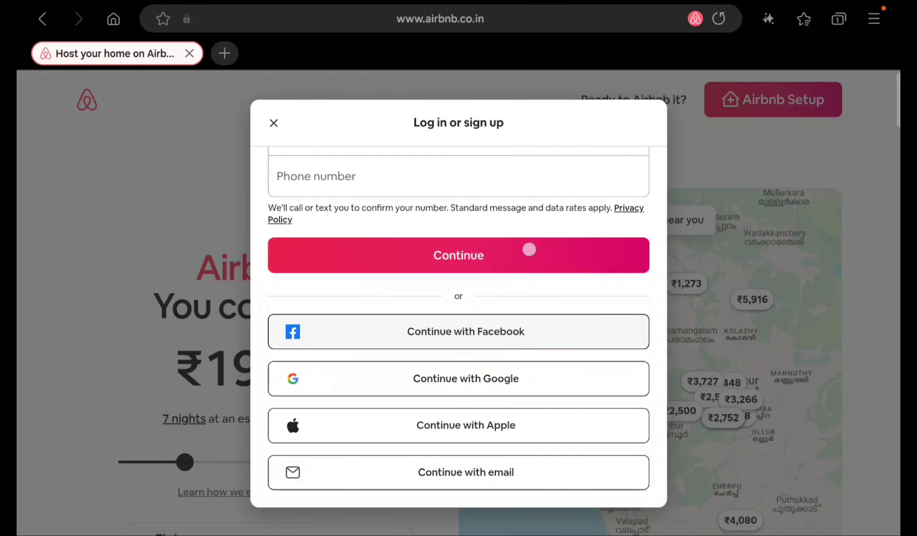
pyautogui.scroll(3, 528, 248)
pyautogui.scroll(-3, 514, 372)
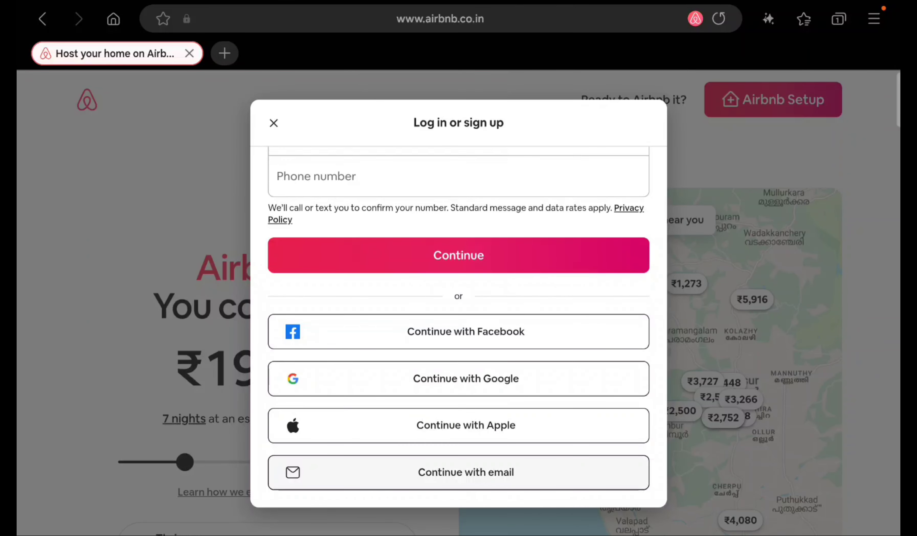
pyautogui.scroll(3, 529, 269)
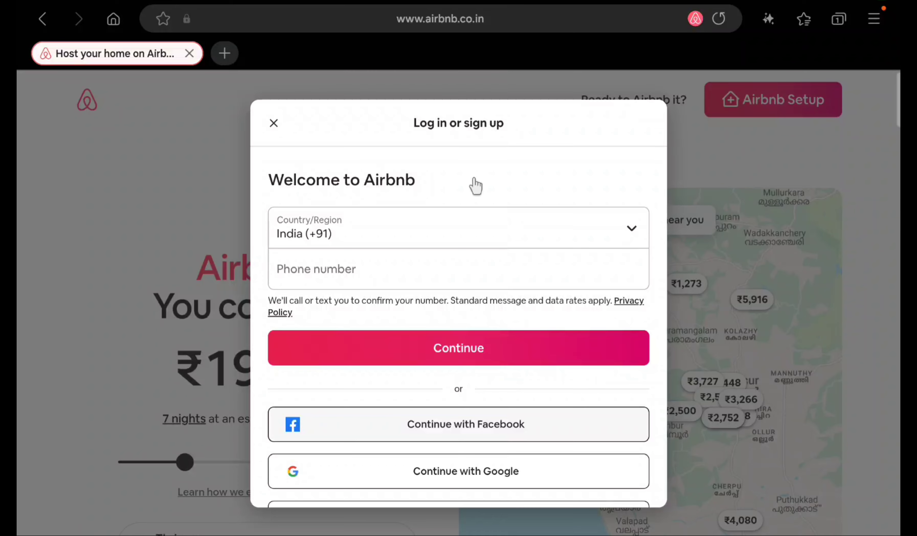
pyautogui.scroll(-1, 491, 157)
pyautogui.scroll(1, 500, 162)
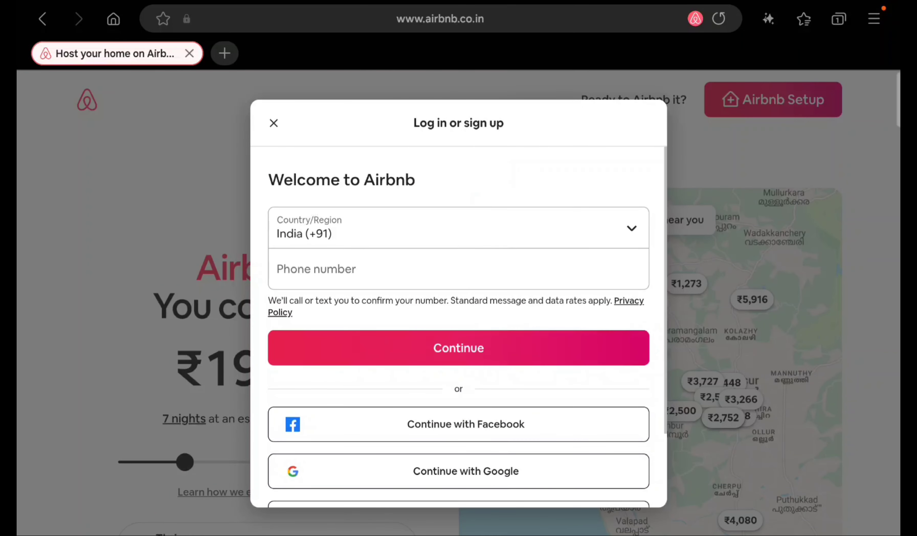
pyautogui.scroll(-2, 504, 108)
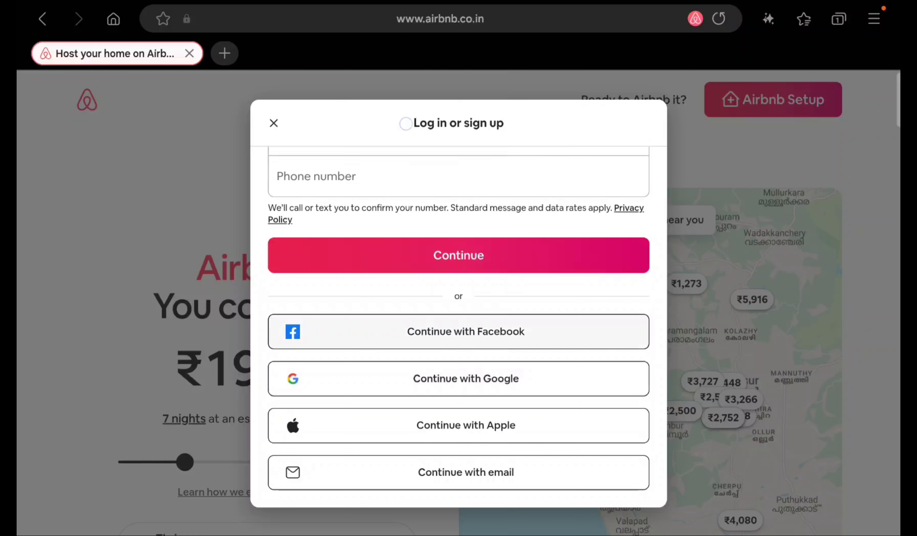
pyautogui.scroll(2, 490, 258)
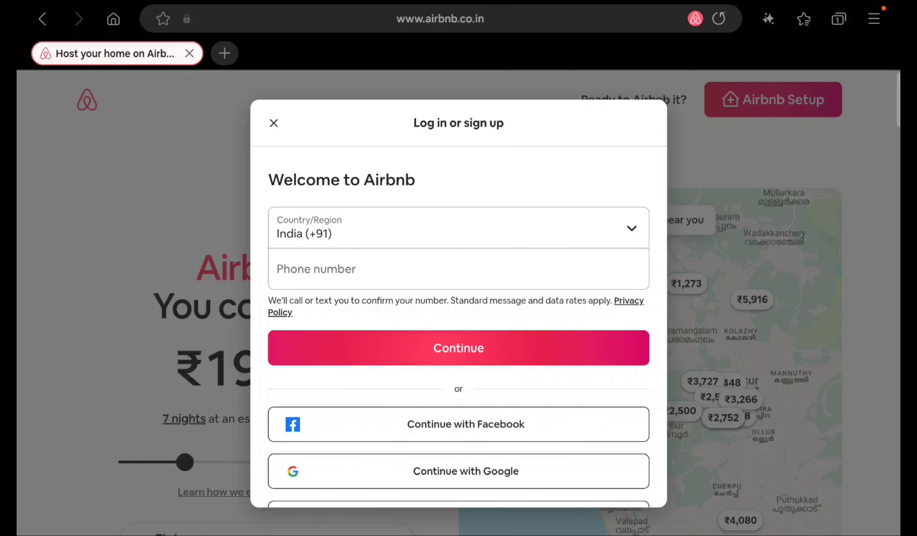
pyautogui.scroll(-1, 459, 324)
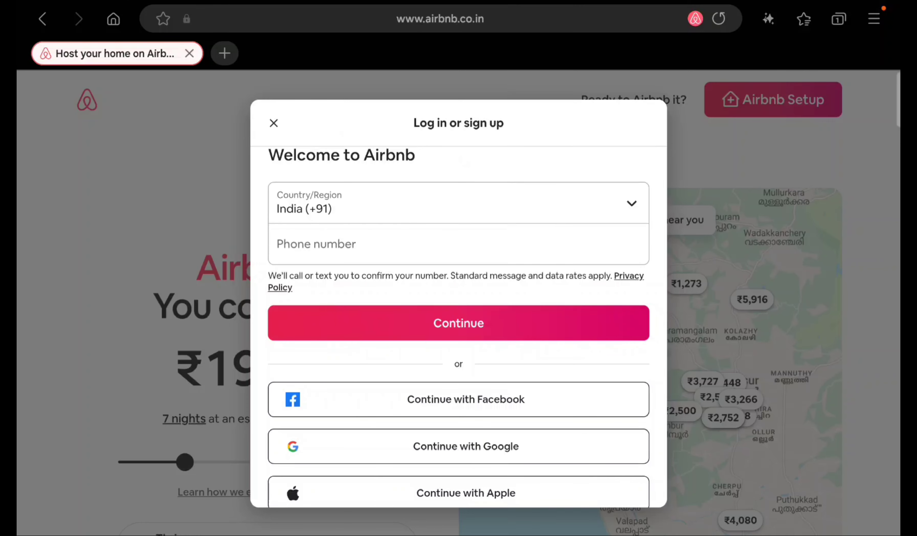
pyautogui.scroll(-3, 436, 217)
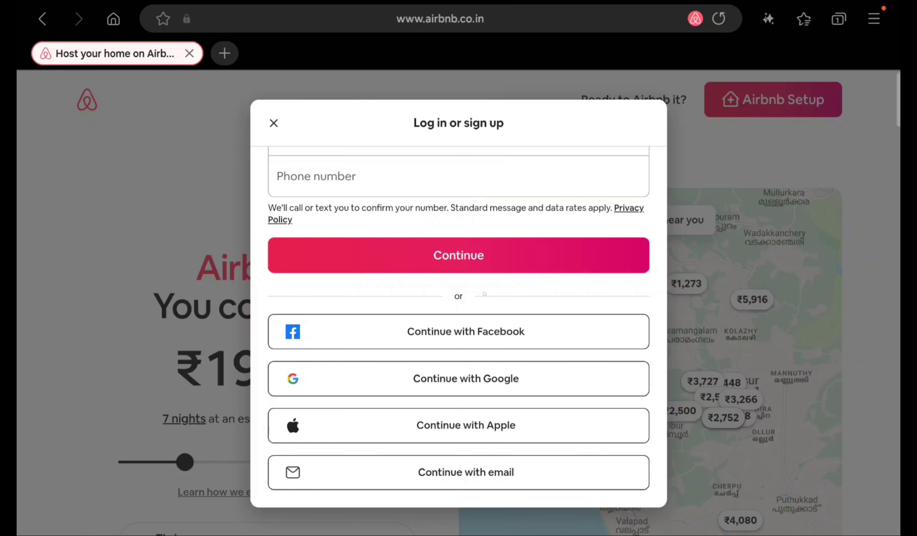
pyautogui.scroll(3, 484, 294)
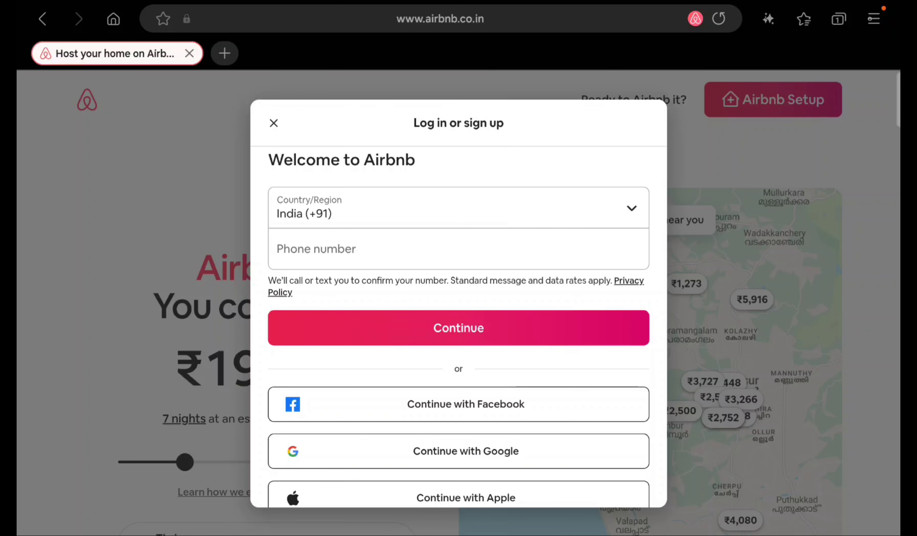
# Step: Return to the Airbnb home page, switch to hosting and start adding a property from the listings overview
pyautogui.hotkey('alt', 'Left')
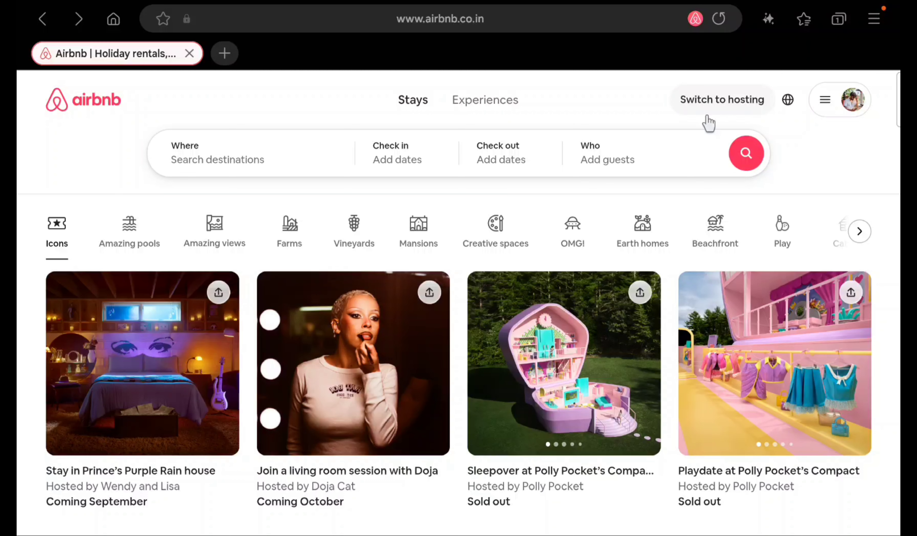
pyautogui.click(714, 107)
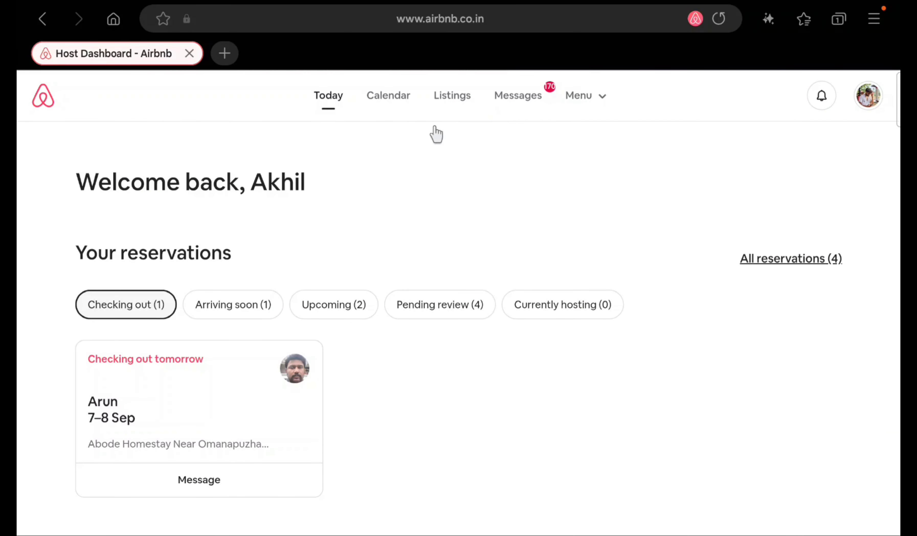
pyautogui.click(442, 97)
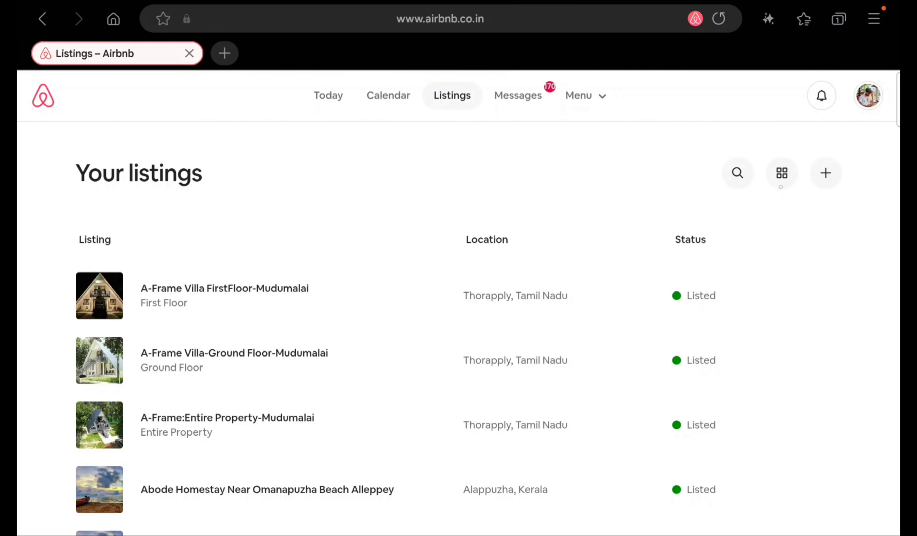
pyautogui.click(825, 174)
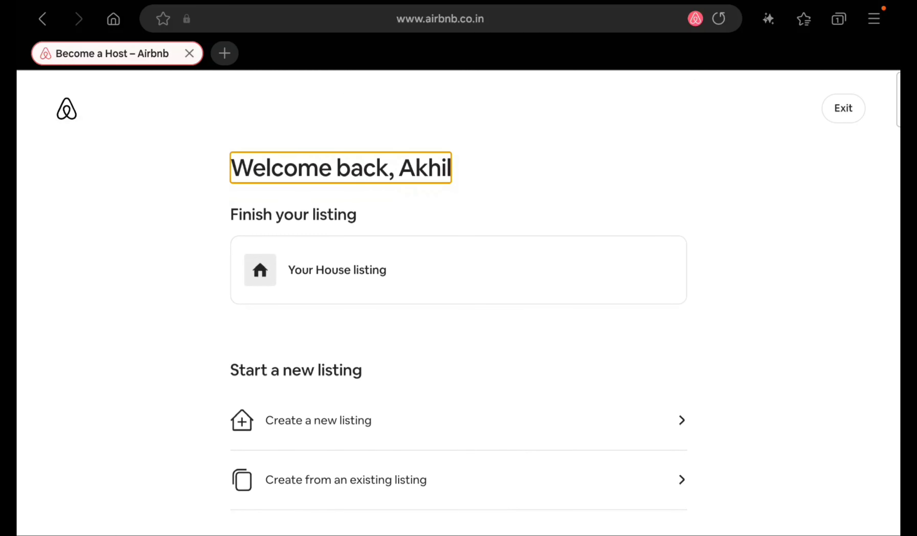
# Step: Create a new listing from scratch and proceed through the introduction to the property type question
pyautogui.scroll(-2, 564, 299)
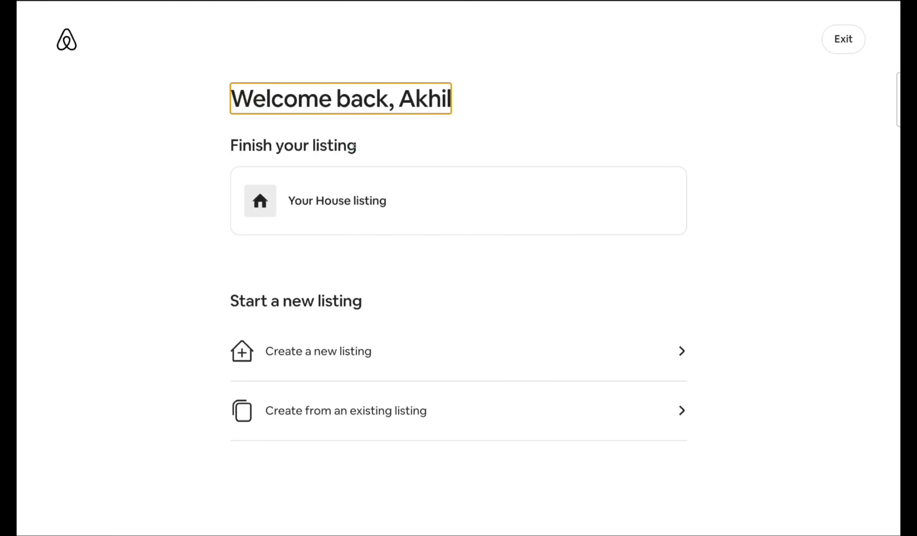
pyautogui.click(830, 214)
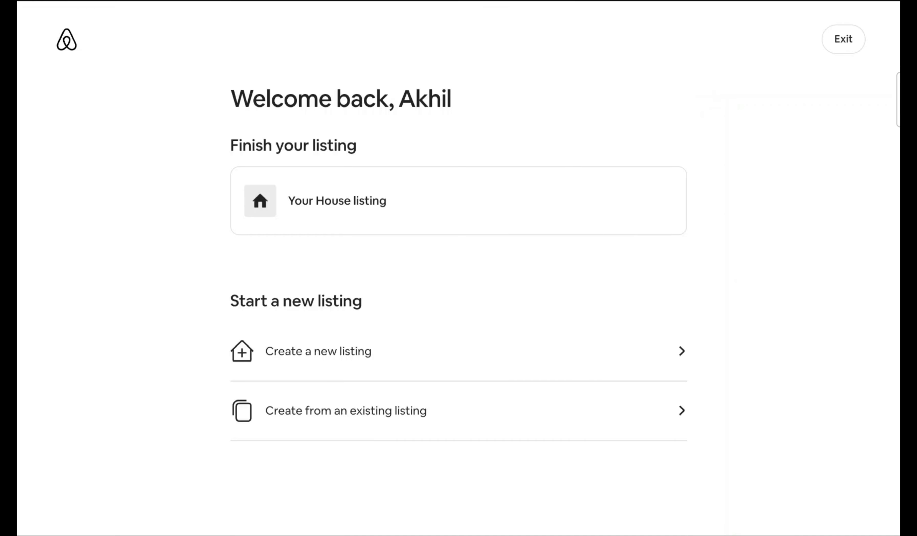
pyautogui.click(300, 360)
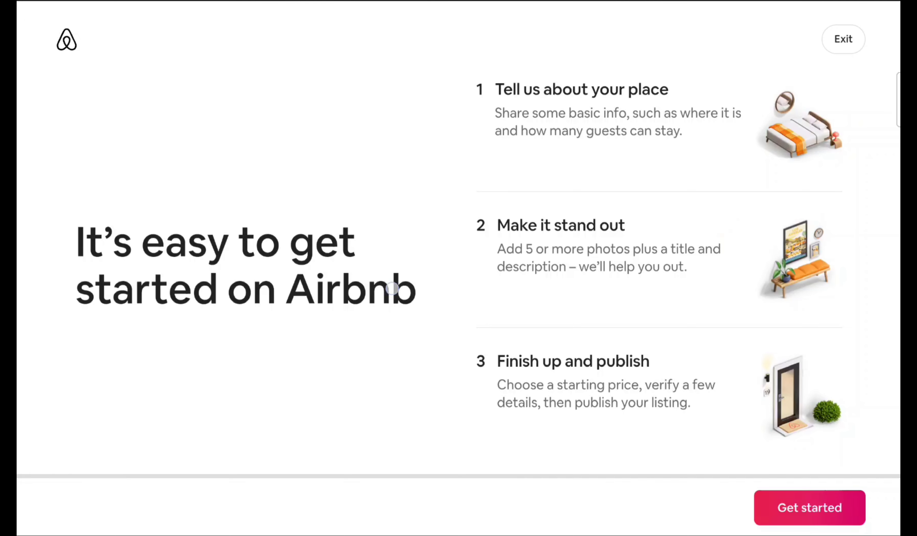
pyautogui.click(795, 510)
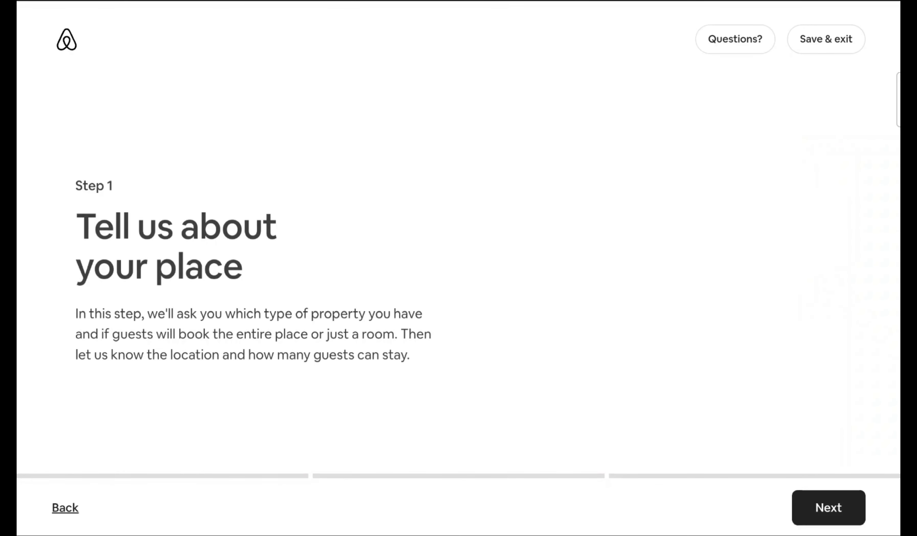
pyautogui.click(819, 507)
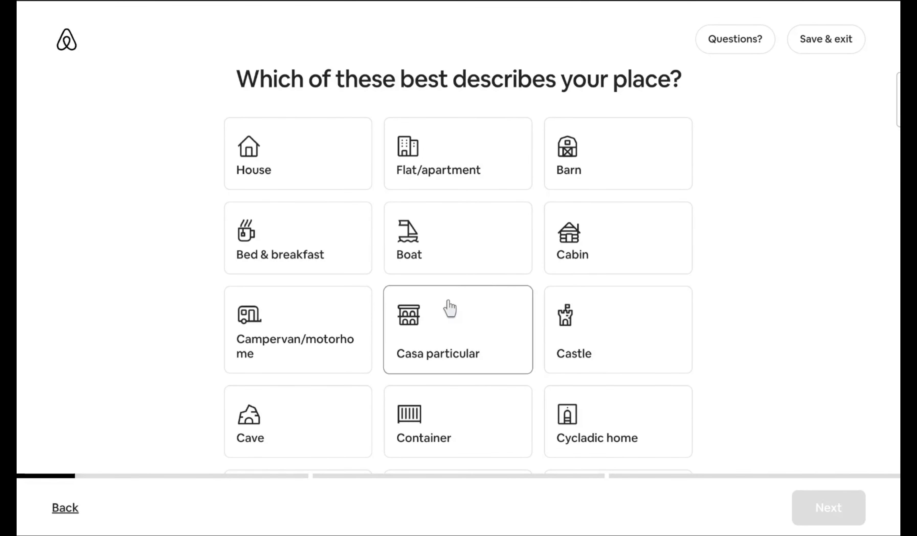
# Step: Review the property types available for describing the place, from House through Yurt
pyautogui.scroll(-3, 525, 344)
pyautogui.scroll(3, 524, 344)
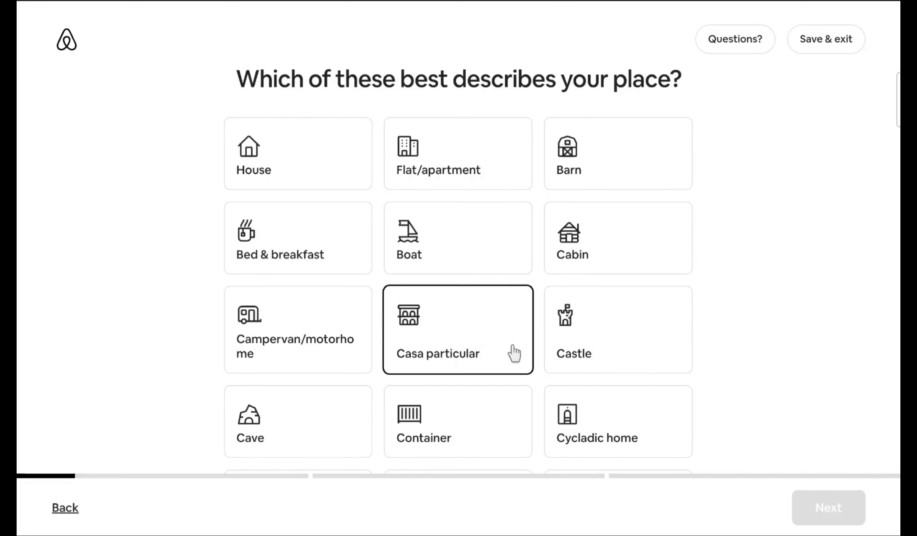
pyautogui.scroll(-6, 512, 352)
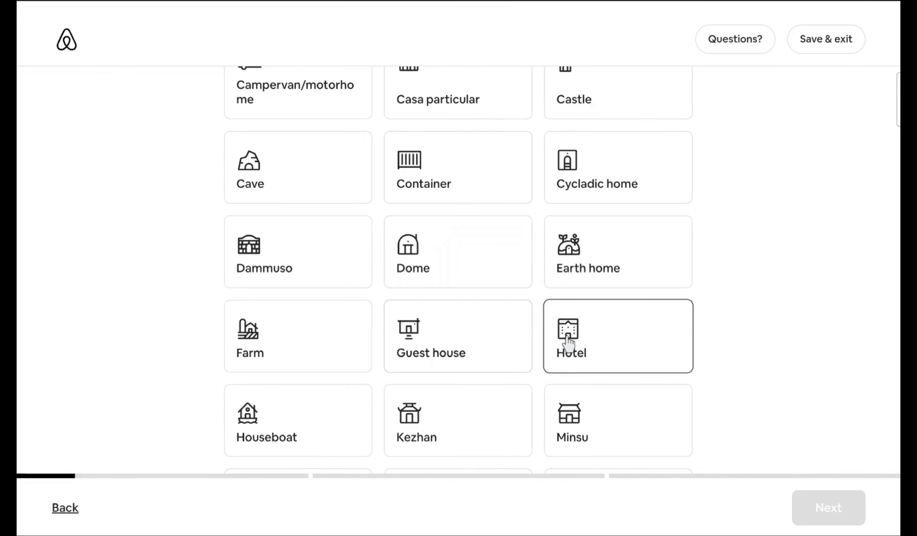
pyautogui.scroll(-5, 563, 349)
pyautogui.scroll(-5, 552, 321)
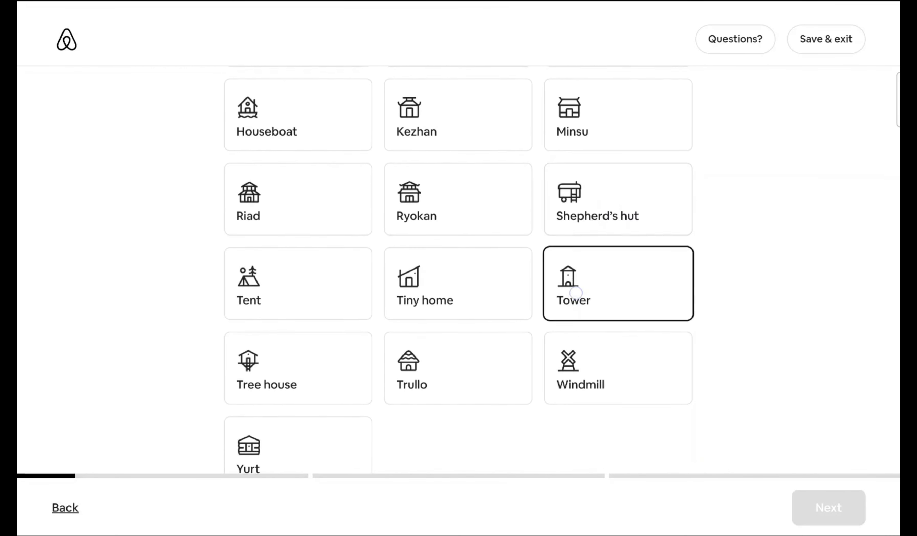
pyautogui.scroll(2, 592, 278)
pyautogui.scroll(14, 592, 277)
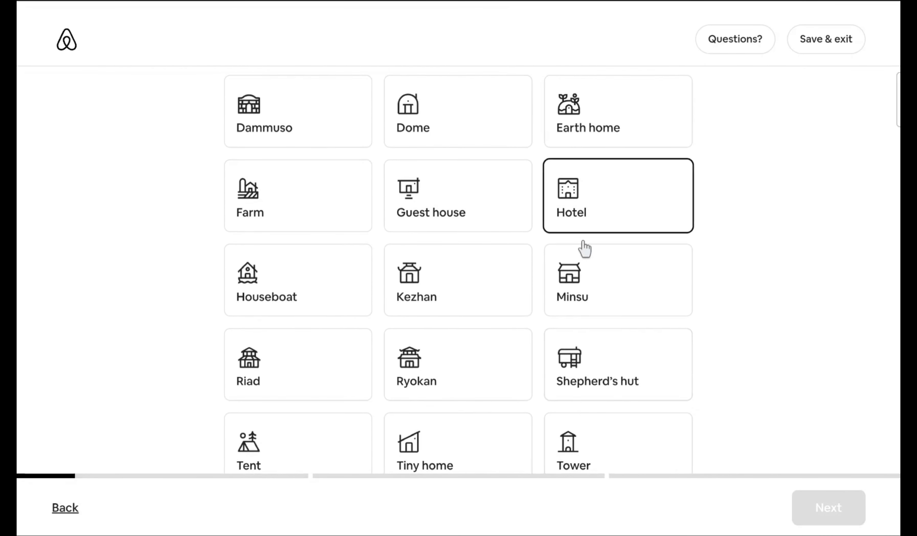
pyautogui.scroll(2, 564, 423)
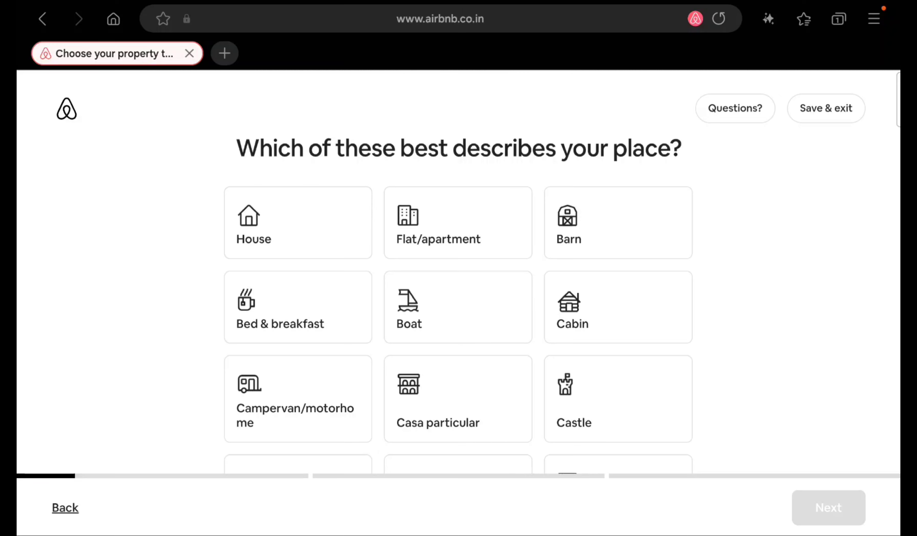
pyautogui.scroll(-1, 453, 193)
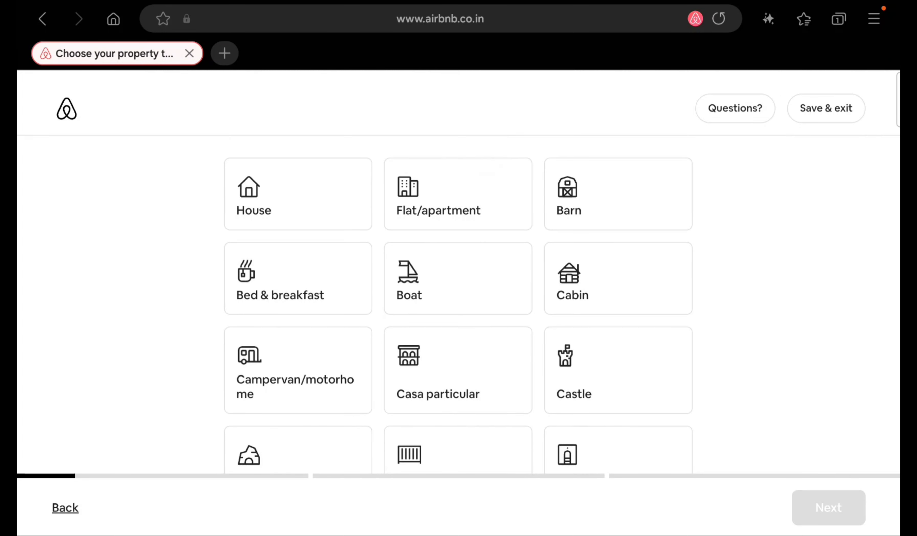
pyautogui.scroll(1, 778, 224)
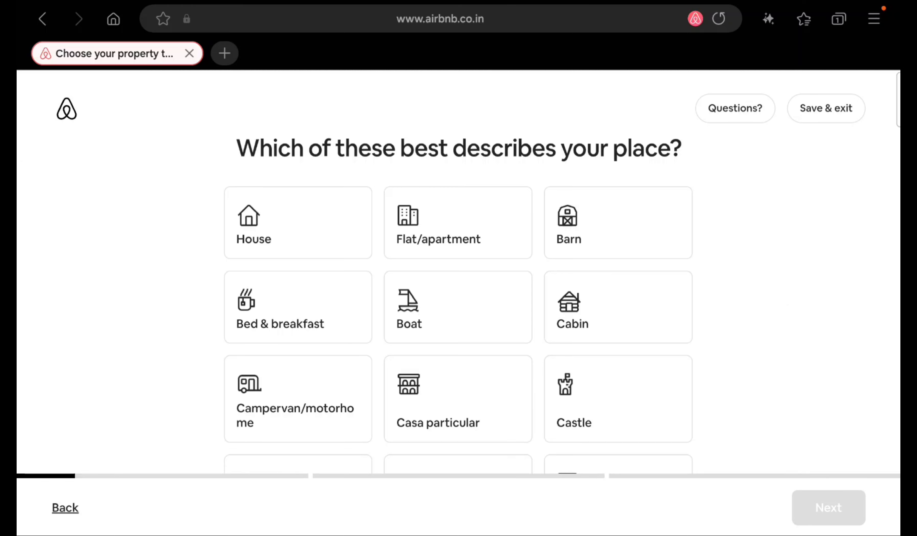
pyautogui.scroll(-2, 725, 284)
pyautogui.scroll(2, 750, 358)
# Step: Set the property type to House and choose A room as the type of place guests will have
pyautogui.click(292, 243)
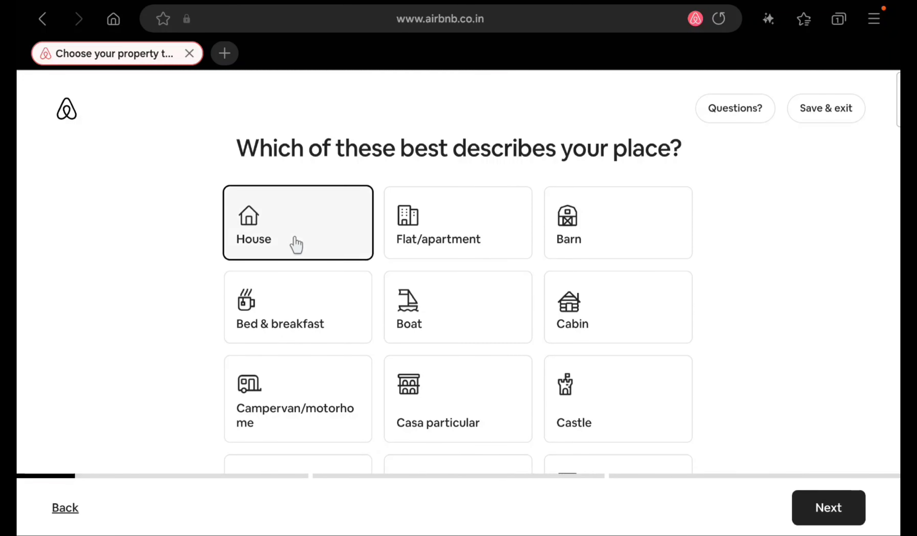
pyautogui.click(816, 508)
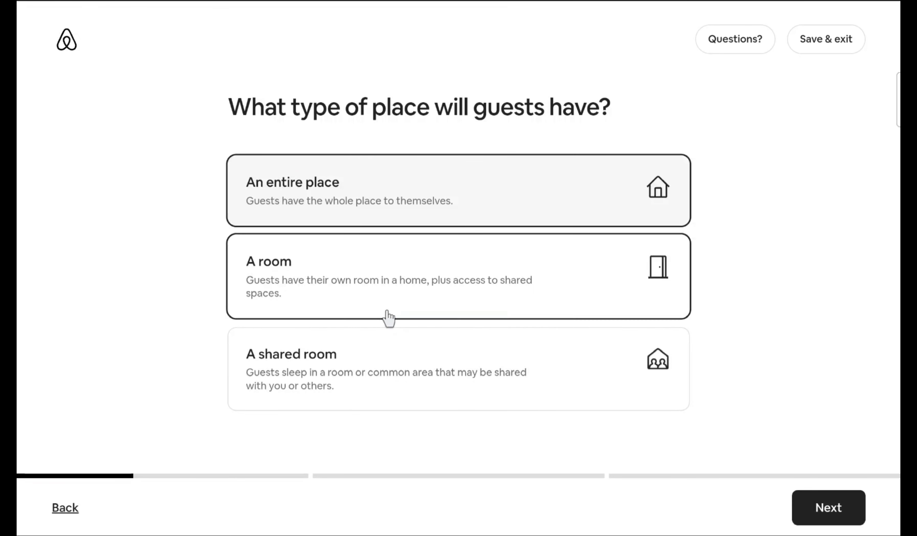
pyautogui.click(402, 298)
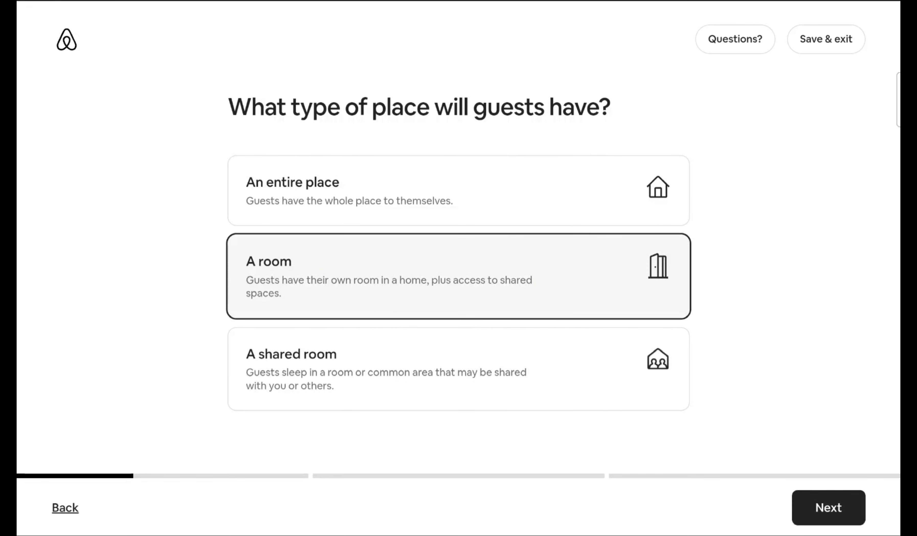
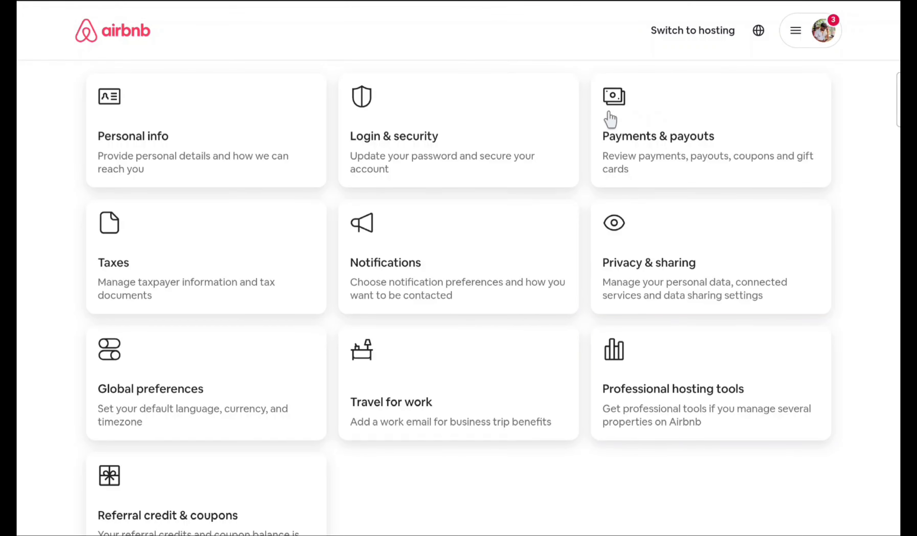
# Step: Start adding a payout method from the account's payout settings and continue with Bank account as the way to get paid
pyautogui.click(685, 144)
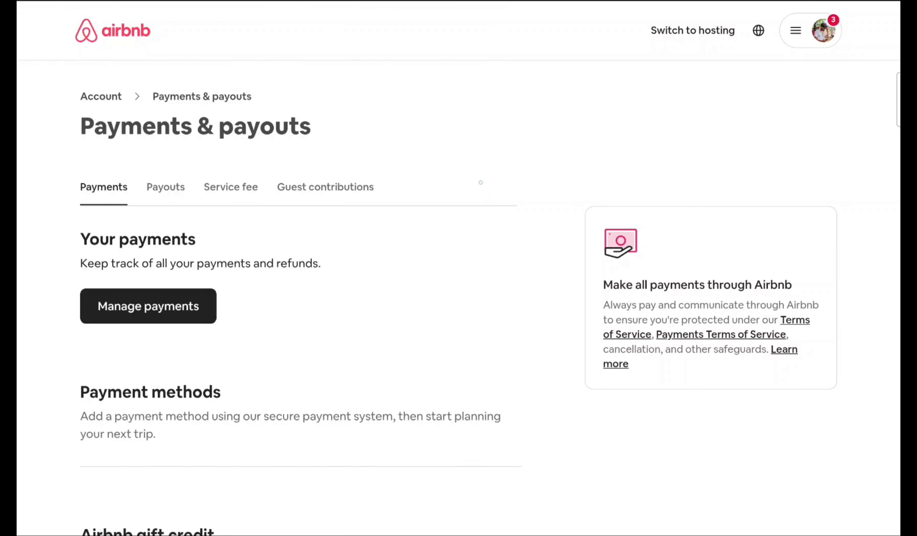
pyautogui.click(166, 187)
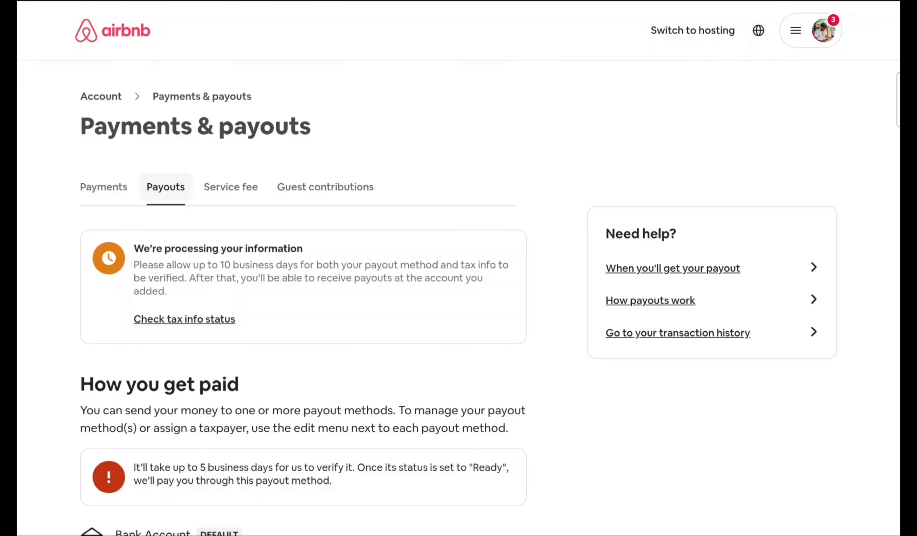
pyautogui.scroll(-10, 459, 294)
pyautogui.click(160, 469)
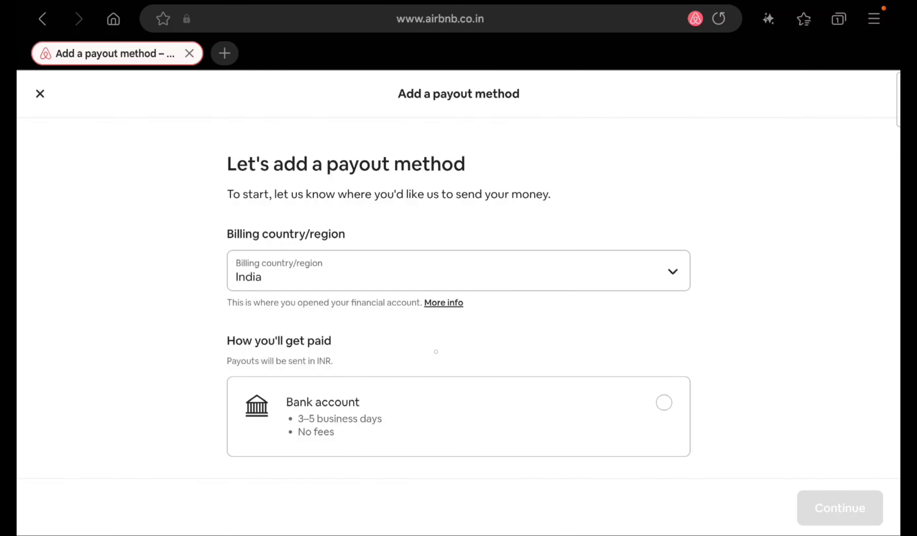
pyautogui.click(664, 403)
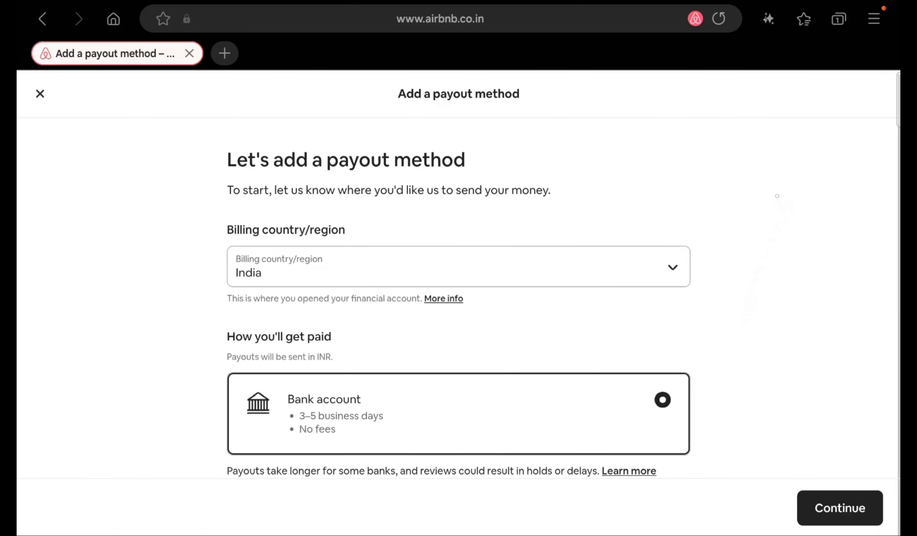
pyautogui.click(846, 496)
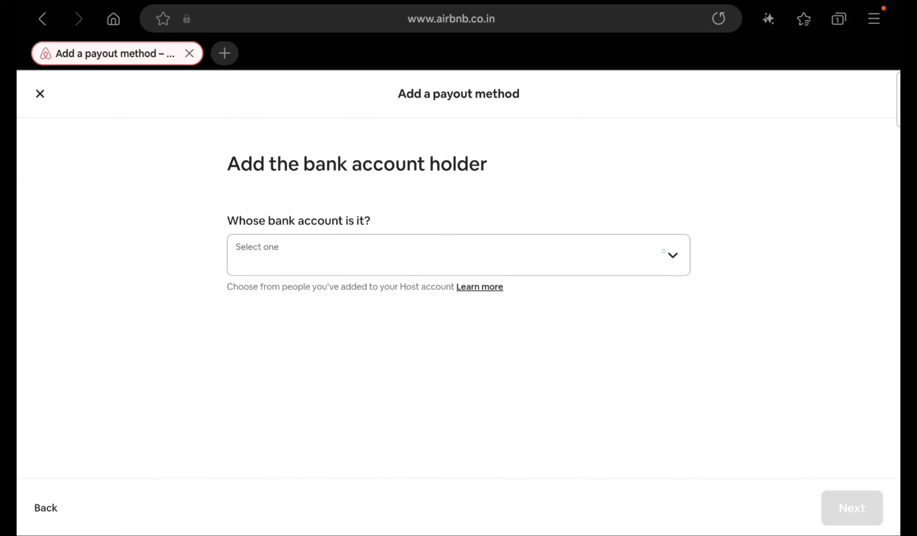
# Step: Set the bank account holder to New account holder and the type of bank account to Personal
pyautogui.click(670, 253)
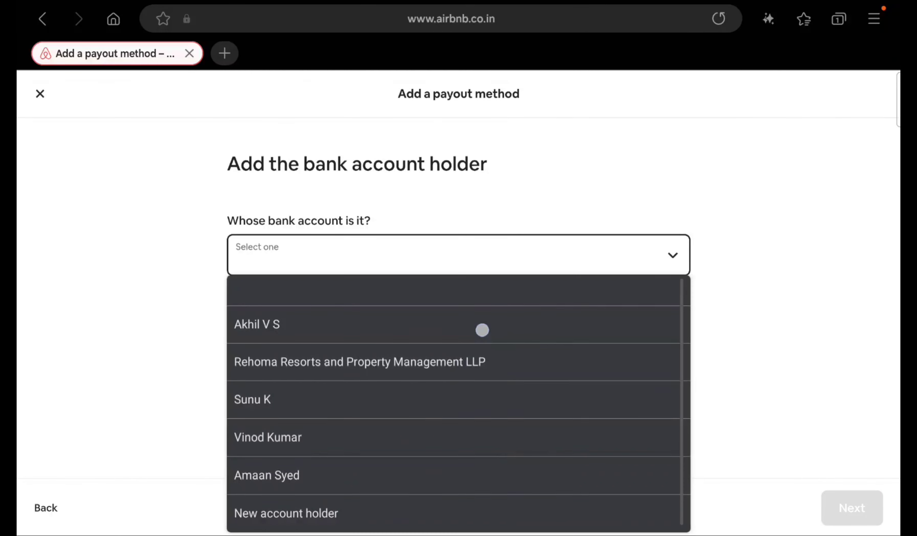
pyautogui.click(343, 522)
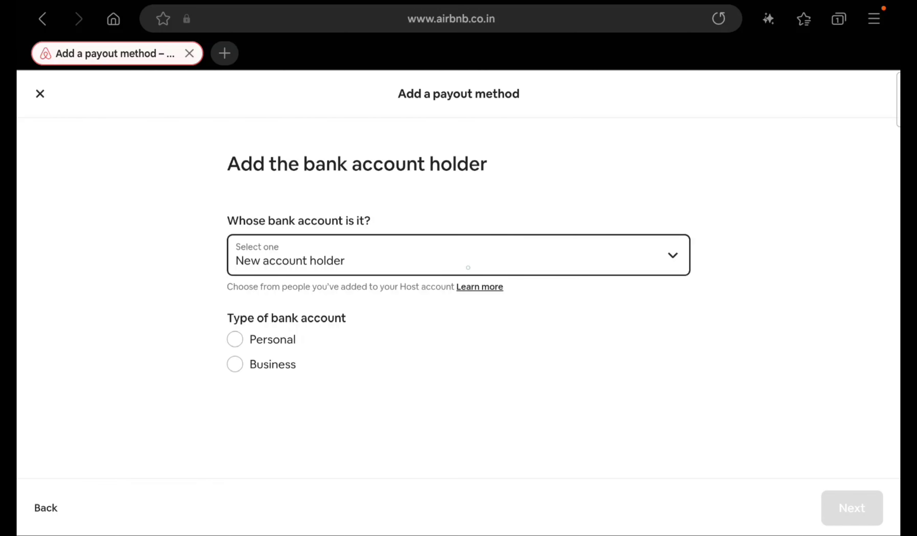
pyautogui.click(235, 339)
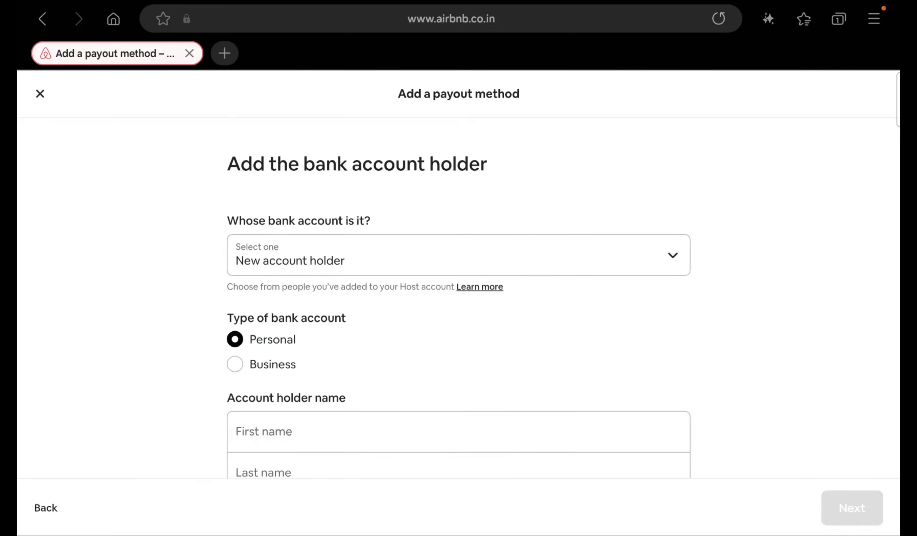
pyautogui.scroll(-3, 448, 324)
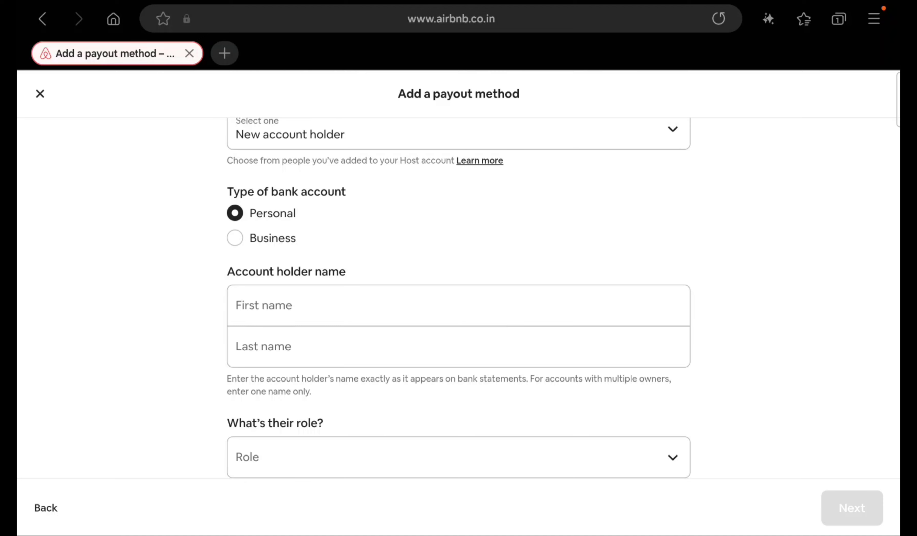
pyautogui.scroll(3, 706, 227)
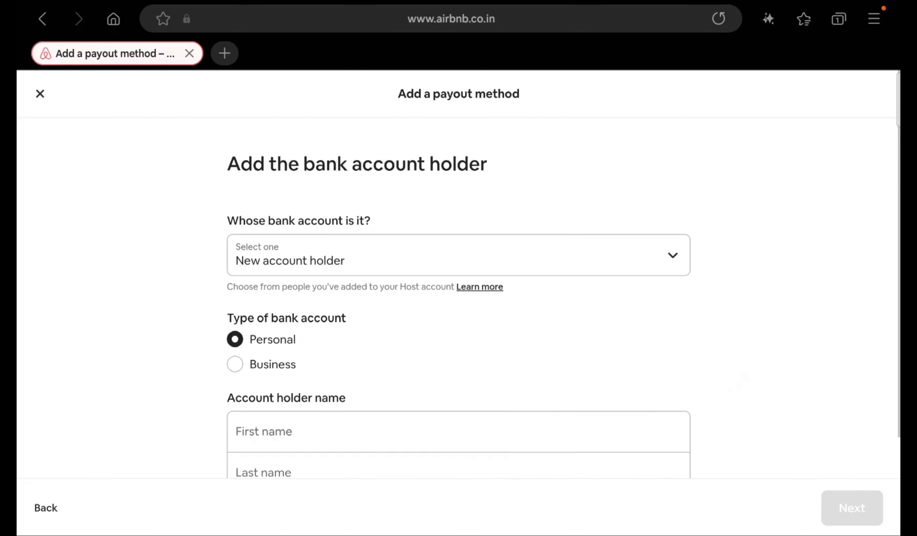